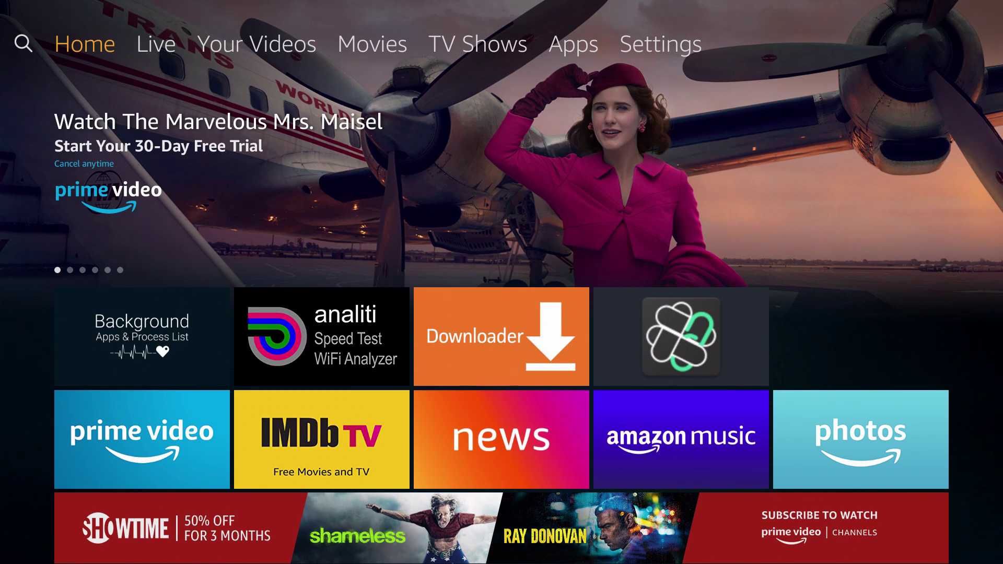
Review the three background apps (Filelinked, analiti, Downloader) and open Filelinked's app-info page.
key("Down")
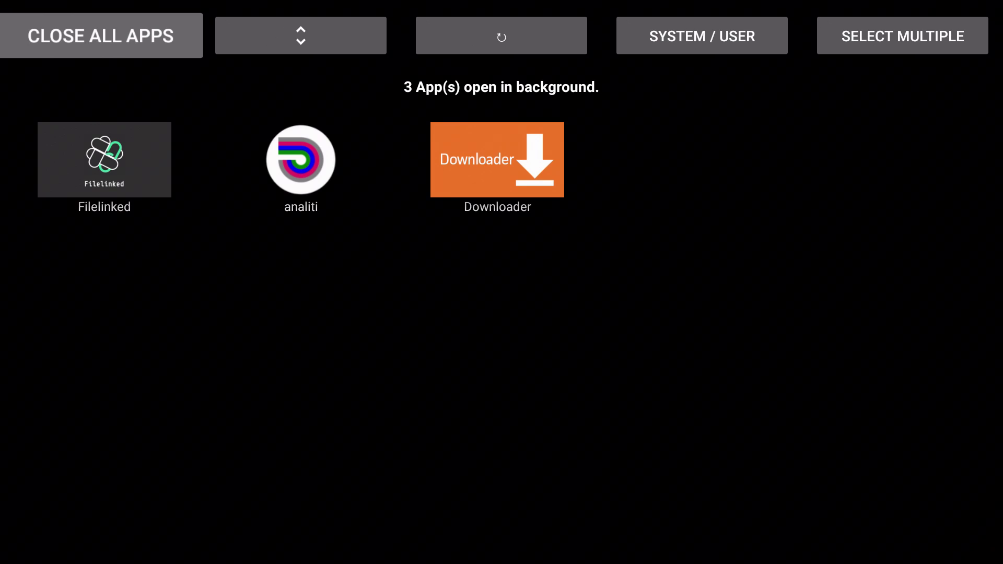
key("Right")
key("Right")
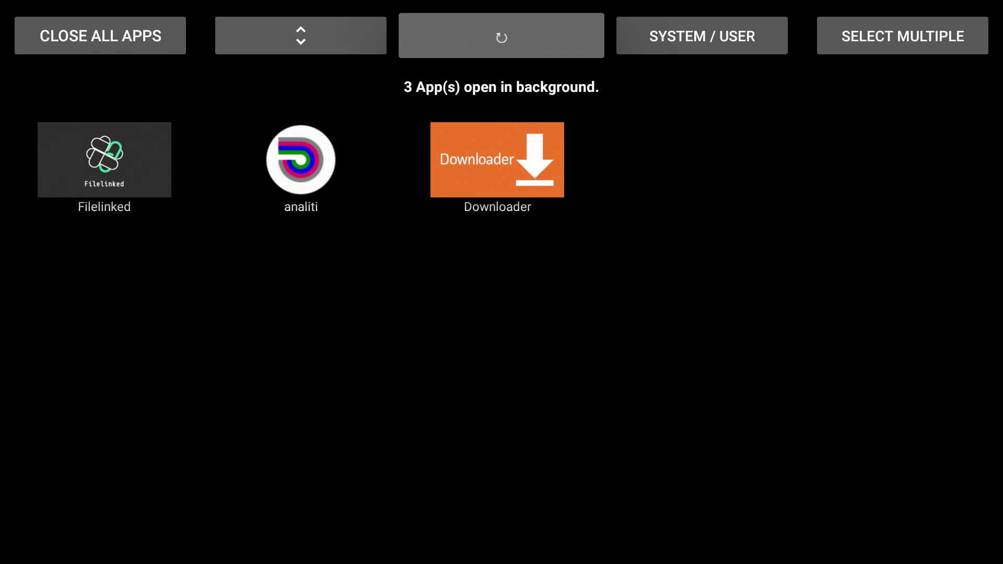
key("Right")
key("Left")
key("Left")
key("Right")
key("Right")
key("Left")
key("Left")
key("Left")
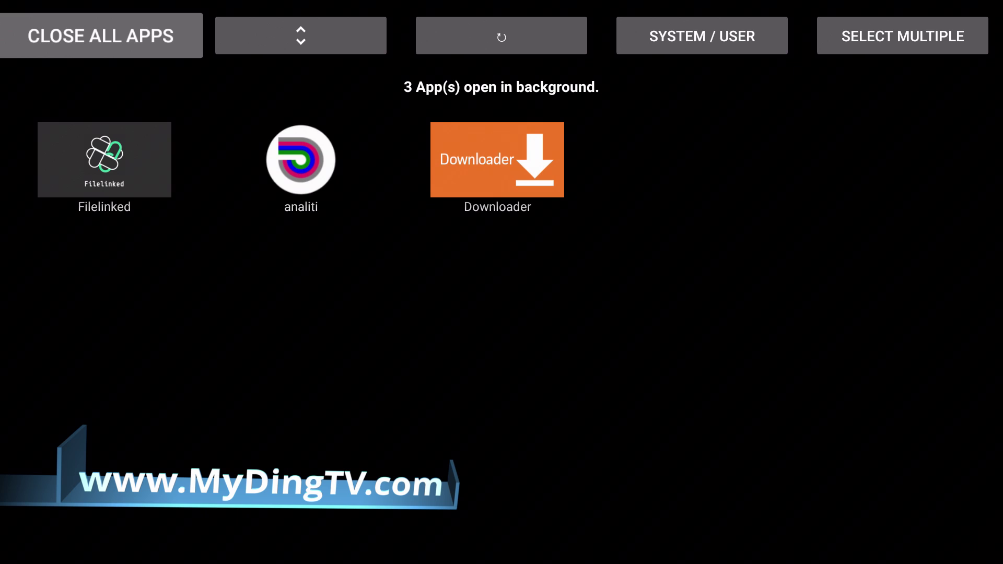
key("Down")
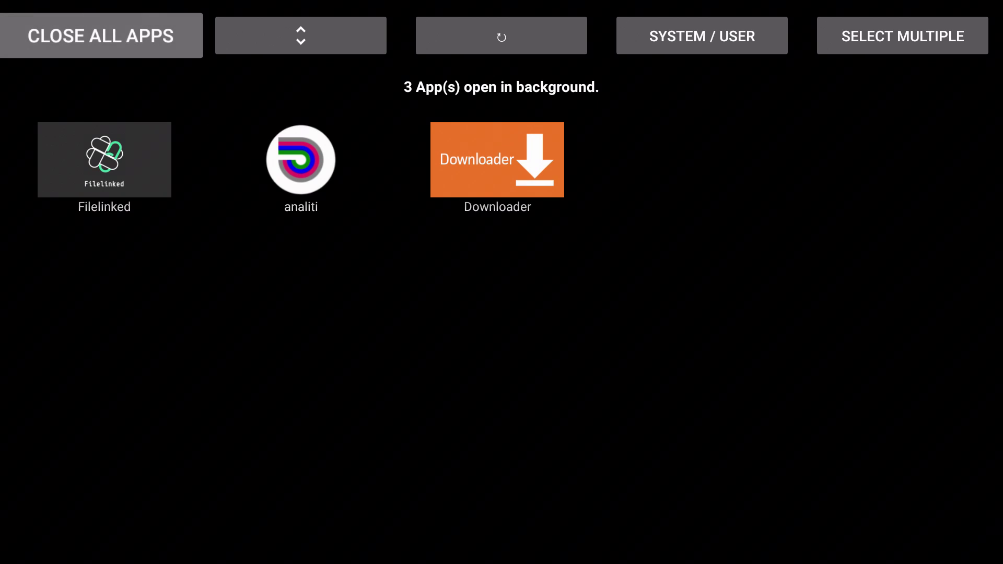
key("Return")
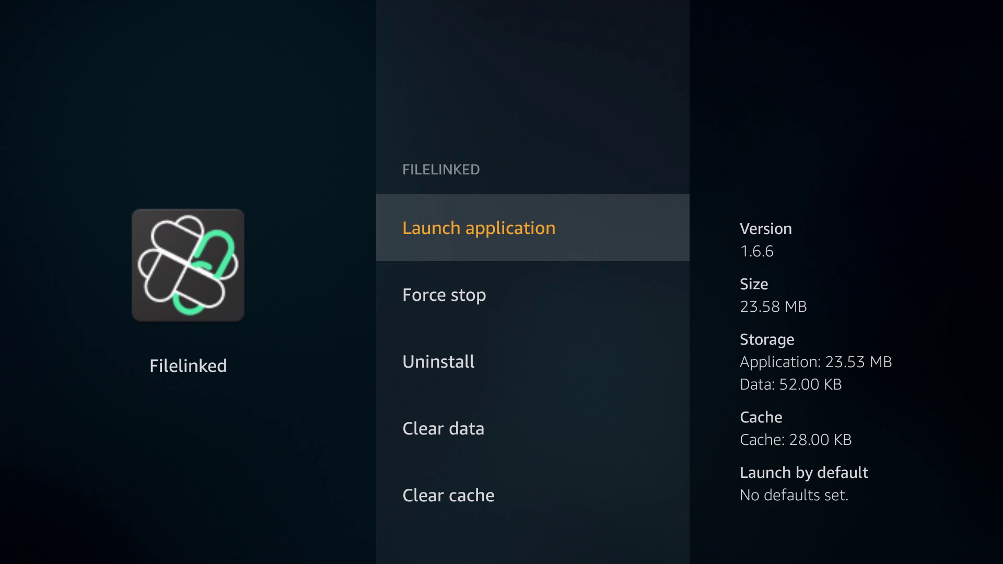
Force-stop Filelinked, clear its cache to 0 B, then force-stop analiti.
key("Down")
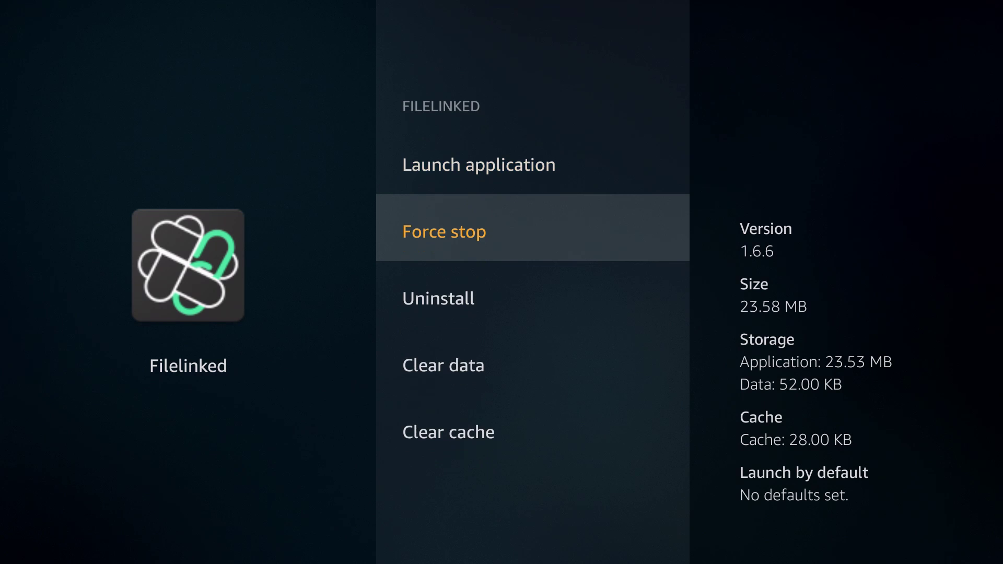
key("Return")
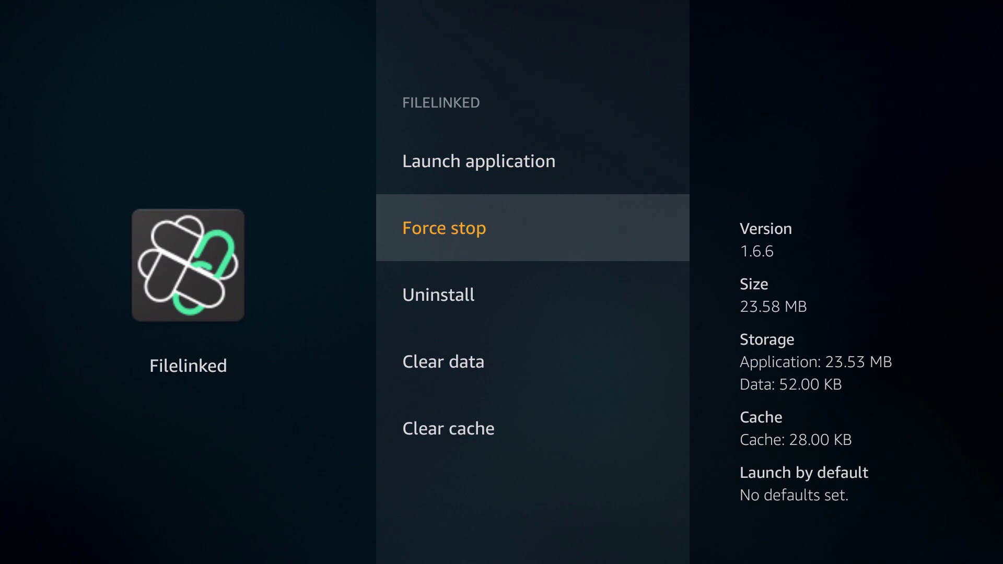
key("Down")
key("Down")
key("Down")
key("Return")
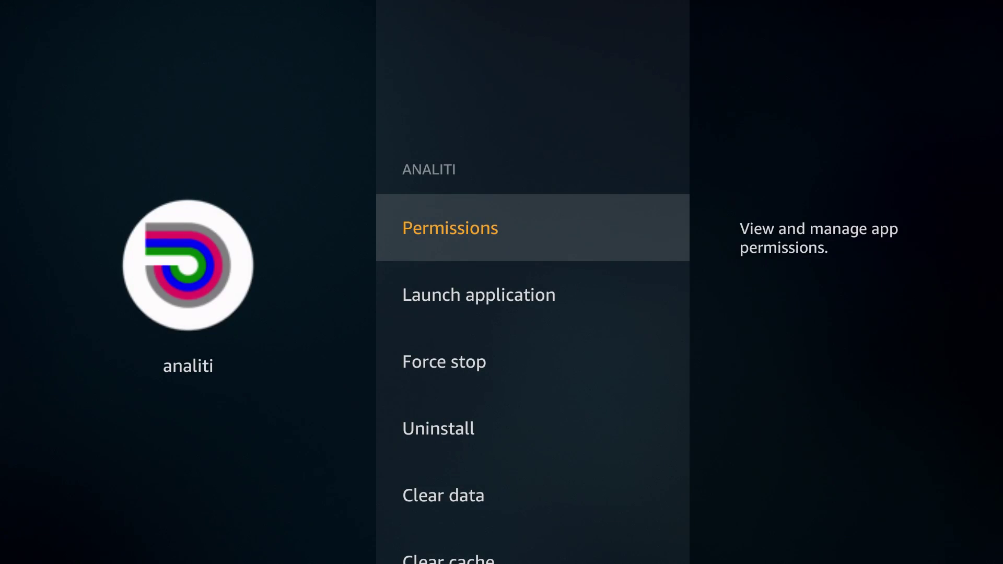
key("Down")
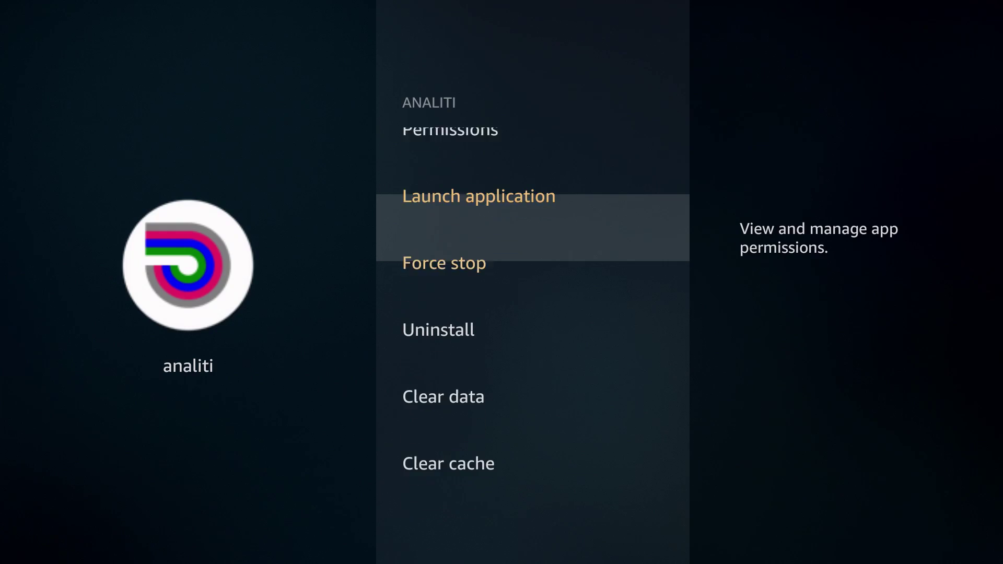
key("Down")
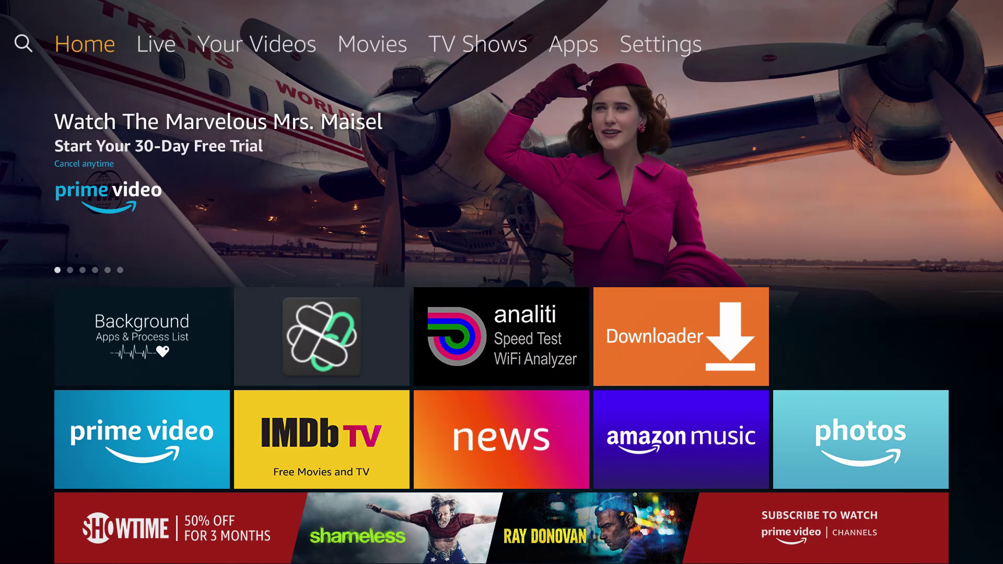
Choose Sleep from the Home quick-access overlay to put the Fire TV to sleep.
key("Home")
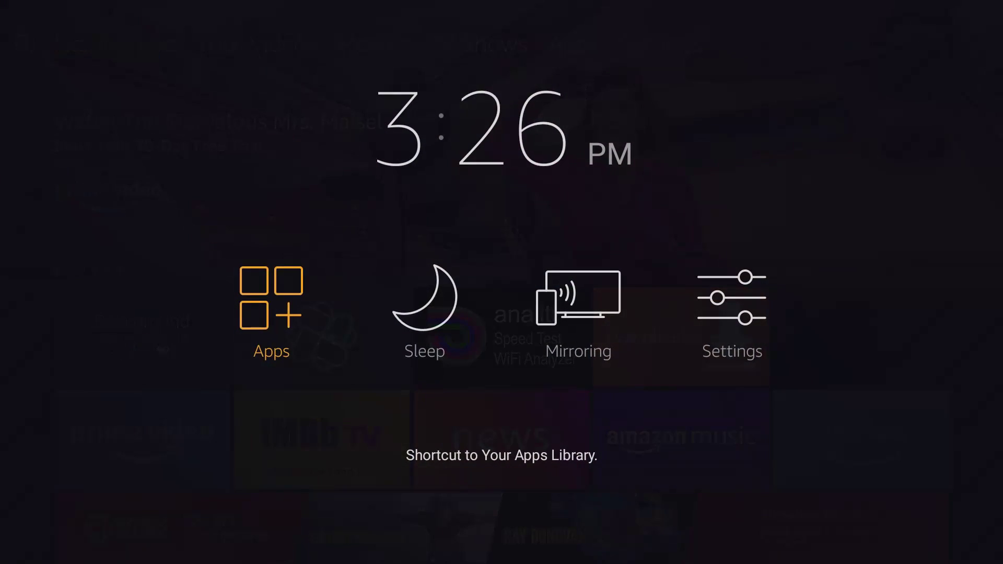
key("Right")
key("Return")
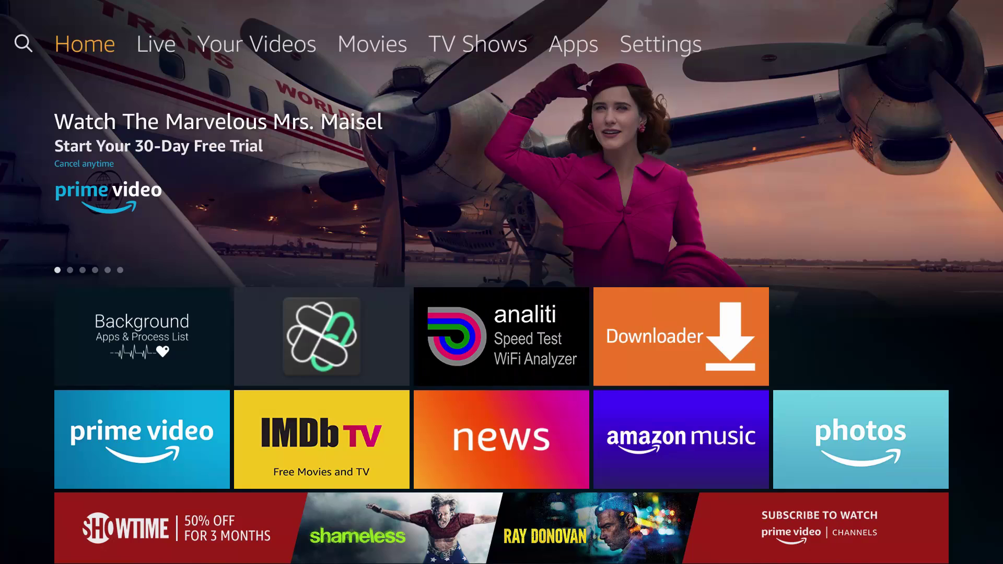
Go to Settings > Equipment Control > Manage Equipment > TV and highlight Change TV.
key("Right")
key("Right")
key("Right")
key("Right")
key("Right")
key("Right")
key("Down")
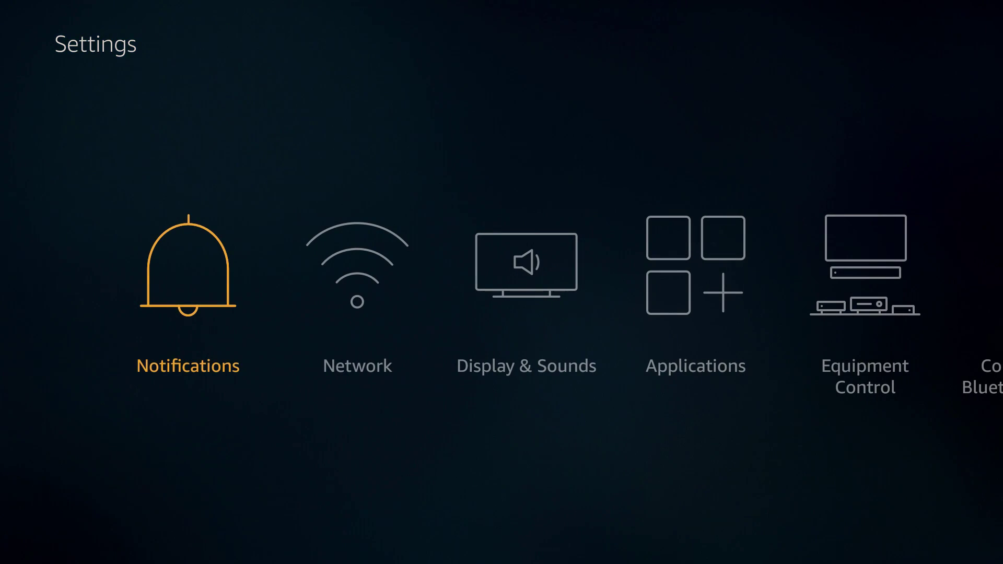
key("Right")
key("Right")
key("Right")
key("Right")
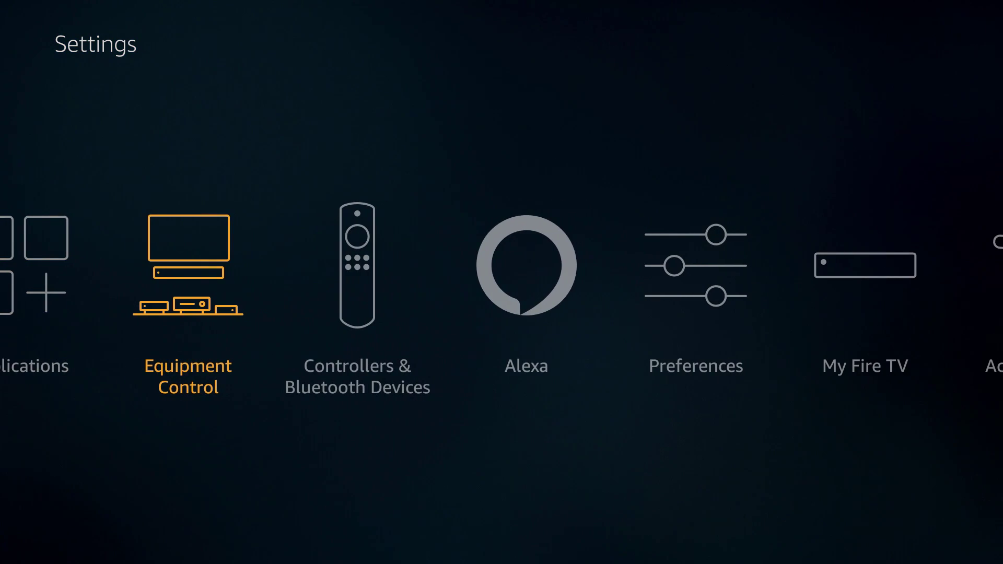
key("Return")
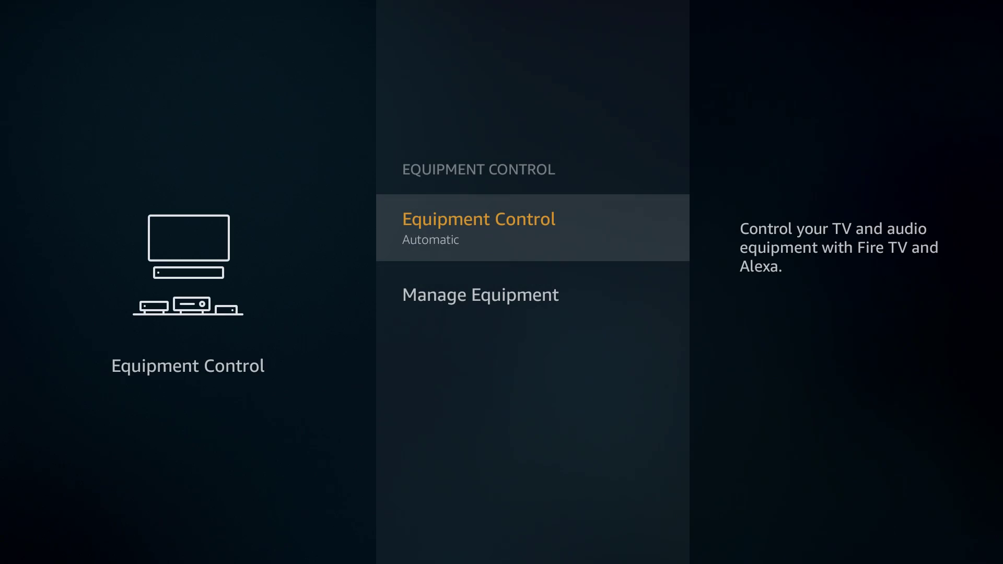
key("Down")
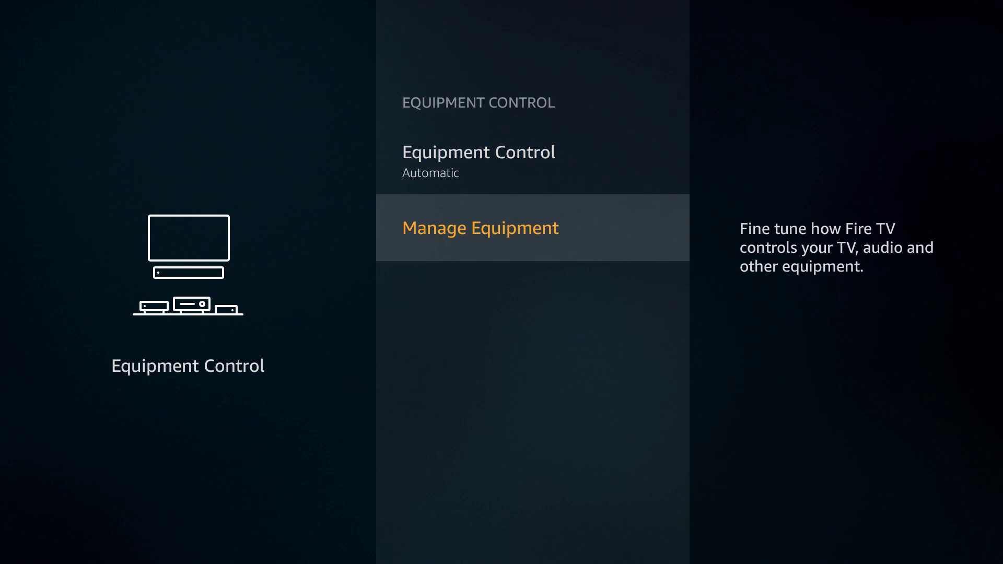
key("Return")
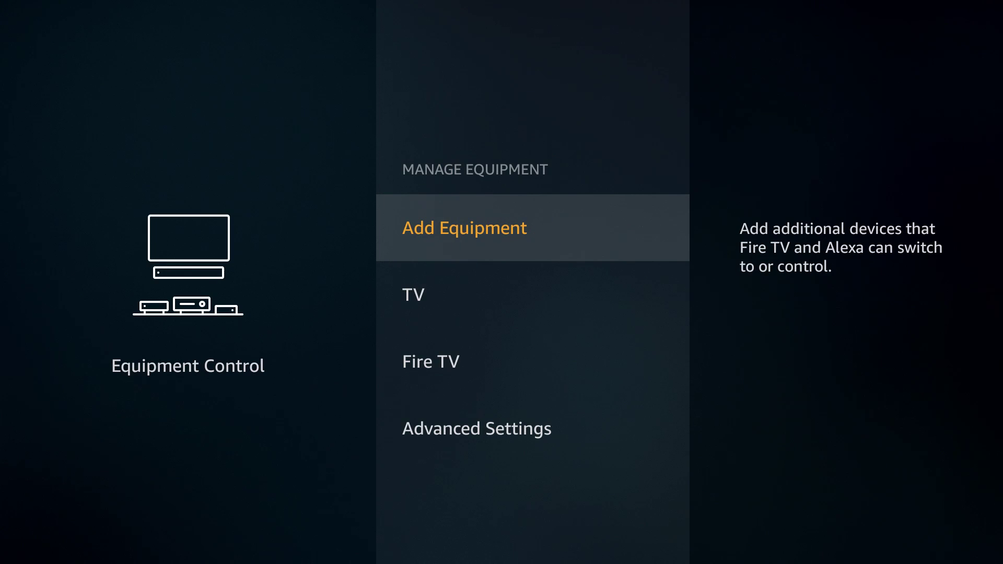
key("Down")
key("Return")
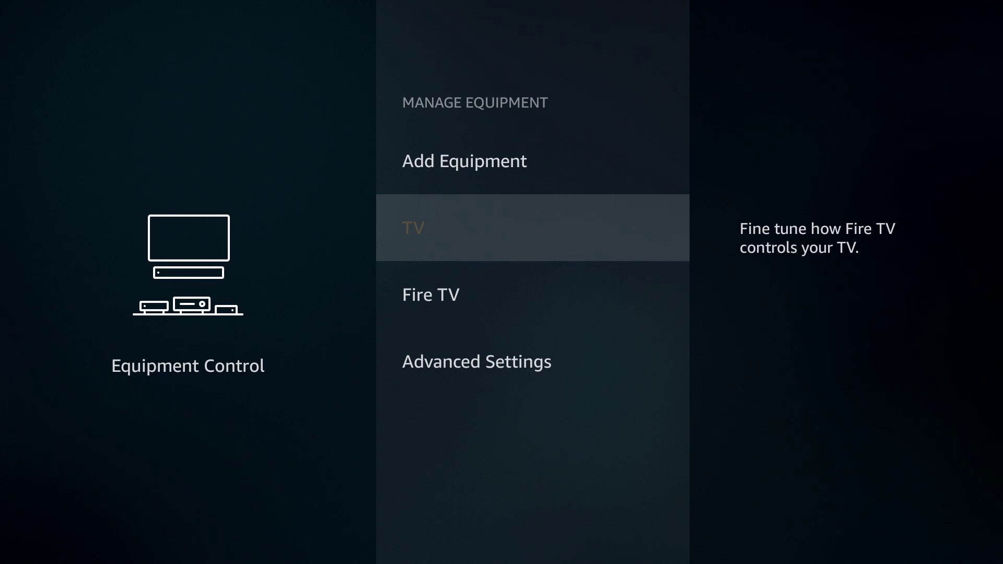
key("Down")
key("Down")
key("Down")
key("Down")
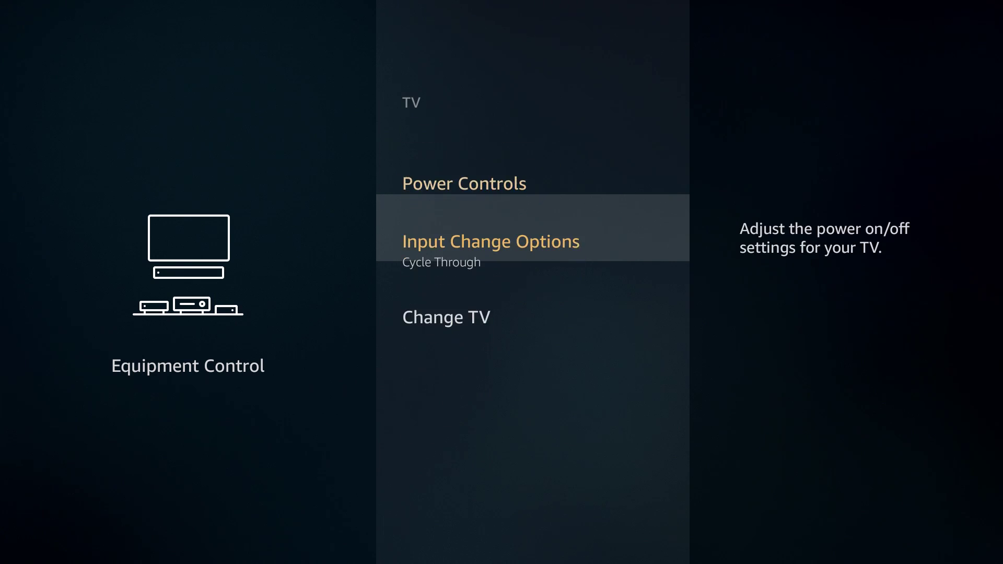
Change the controlled TV to Vizio, confirm the power test, and accept the remote update.
key("Return")
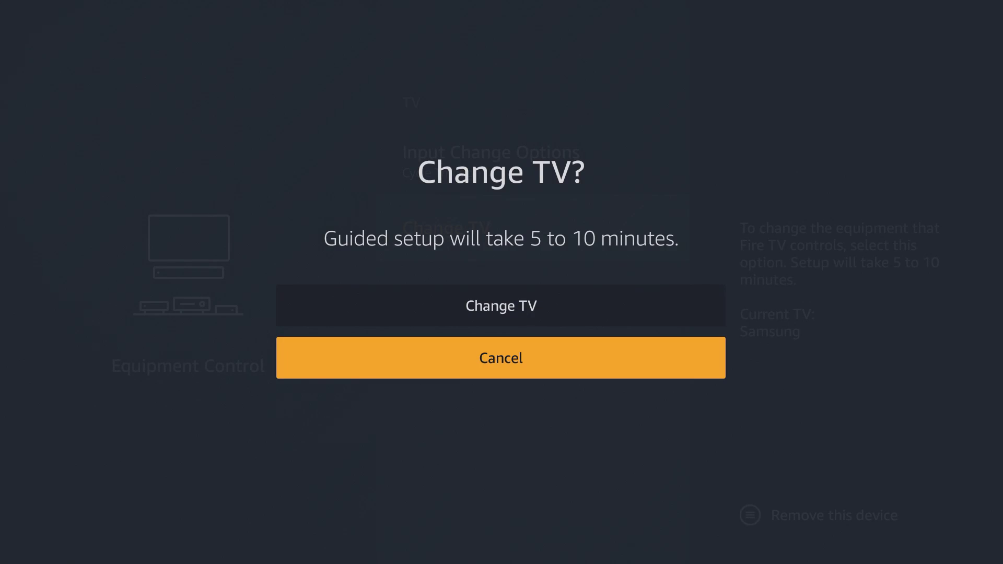
key("Up")
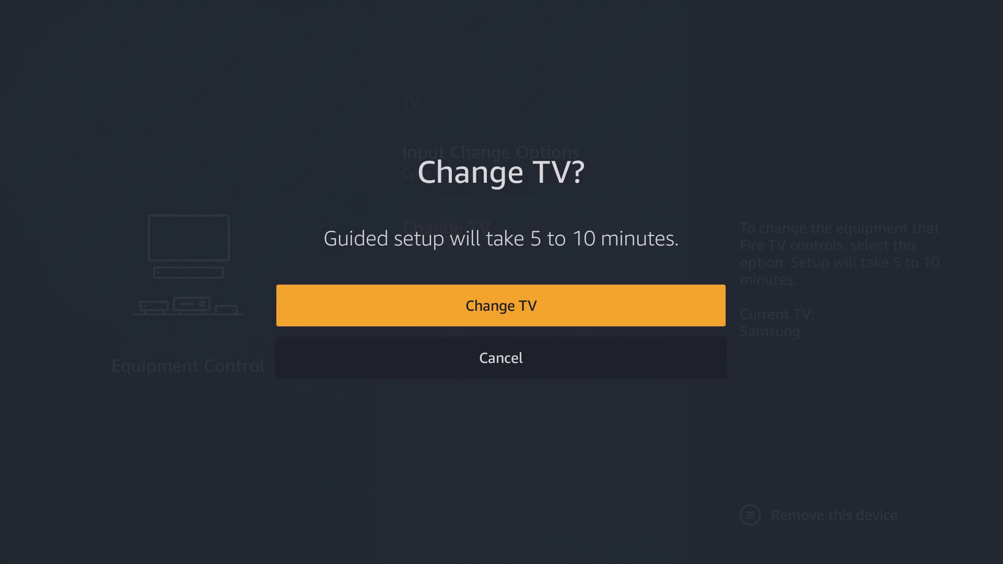
key("Return")
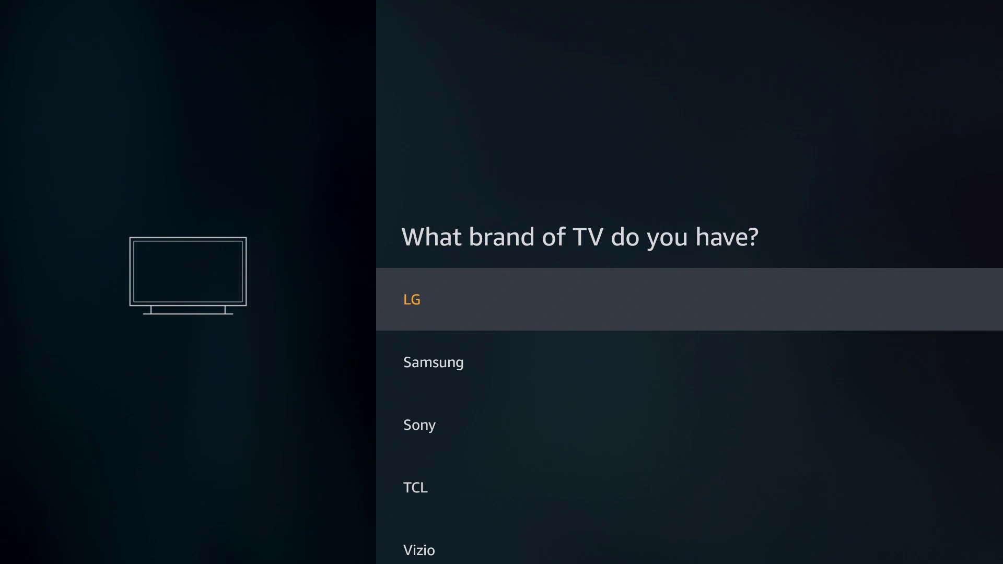
key("Down")
key("Down")
key("Down")
key("Down")
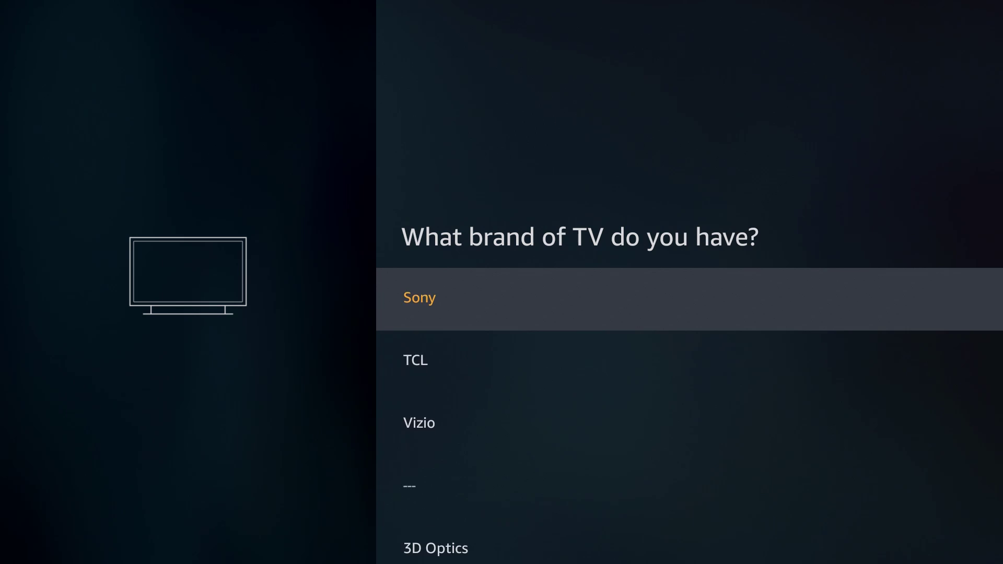
key("Return")
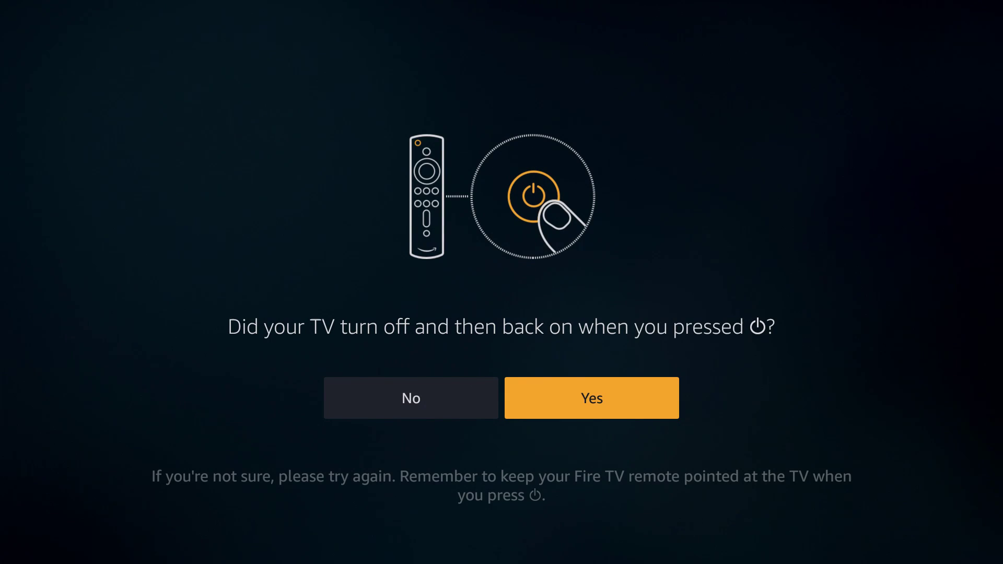
key("Return")
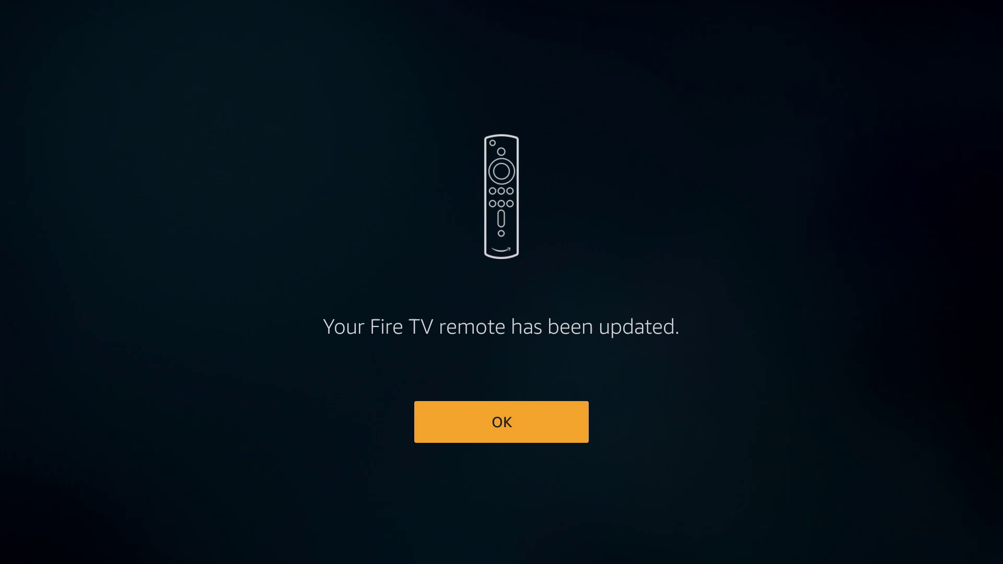
key("Return")
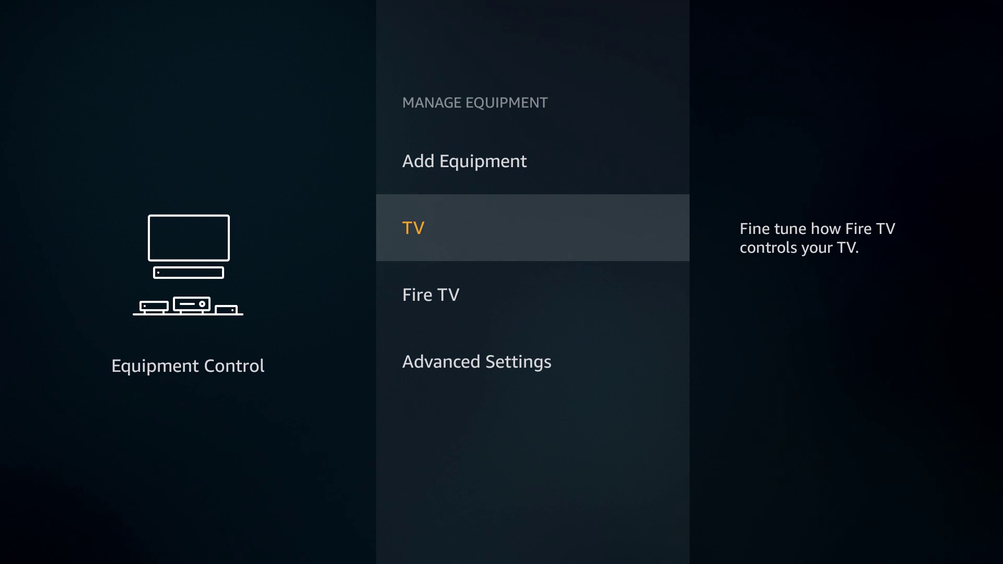
Return from the equipment settings to the Fire TV home screen.
key("Home")
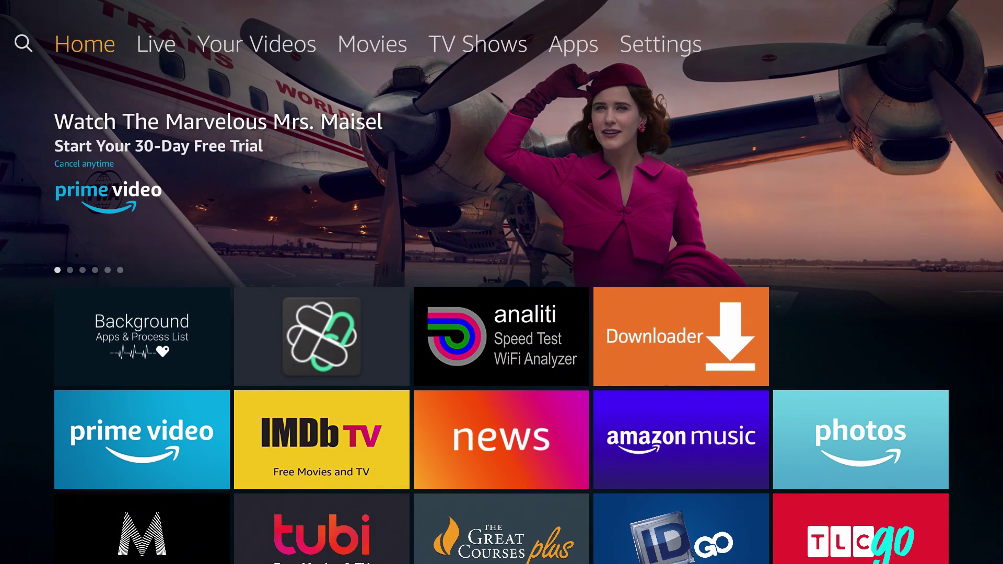